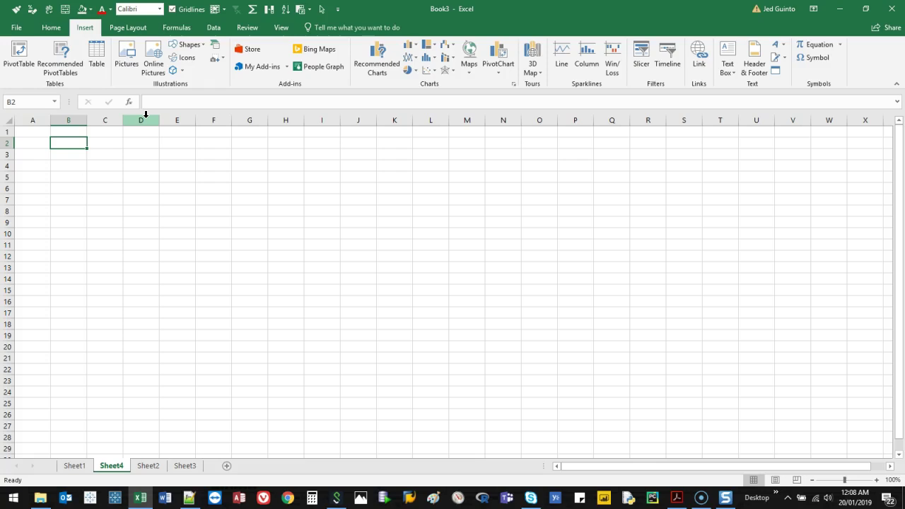
Enter 'Tigers are Fierce' in cell B2 and reselect the cell
type("Tigers are Fierce")
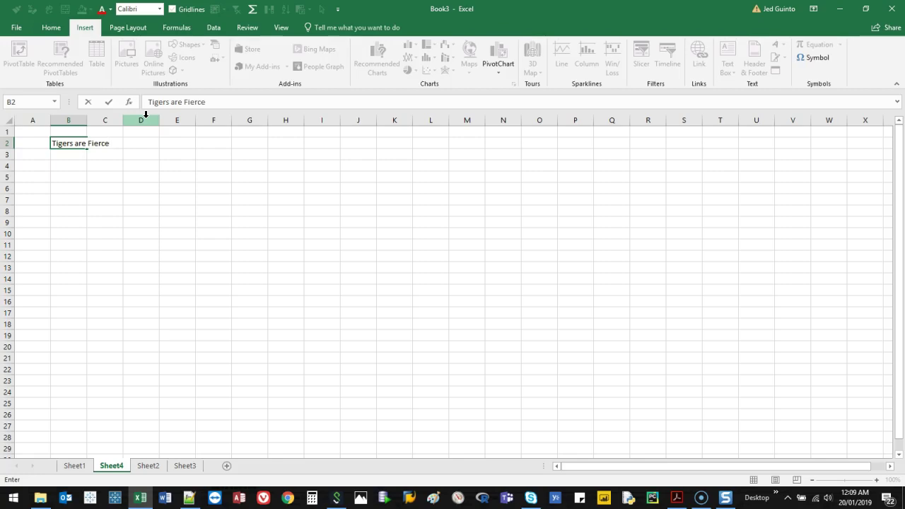
key("Tab")
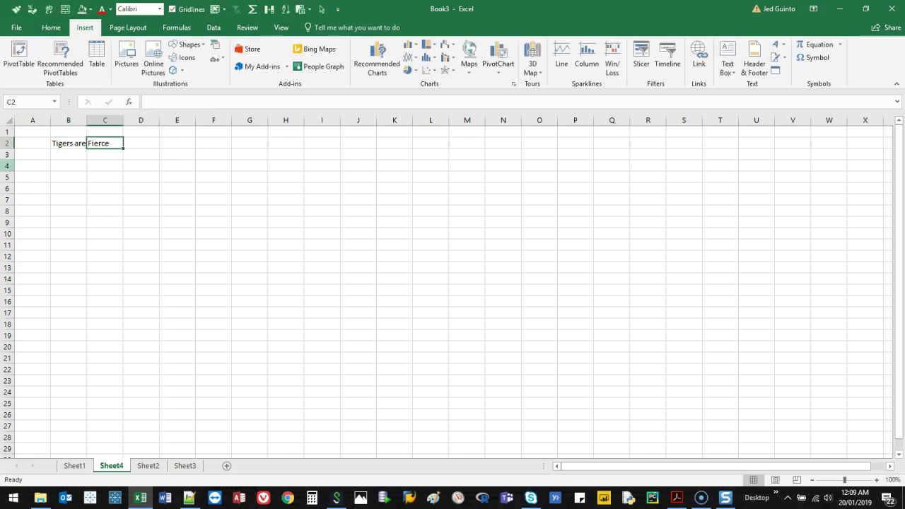
left_click(81, 145)
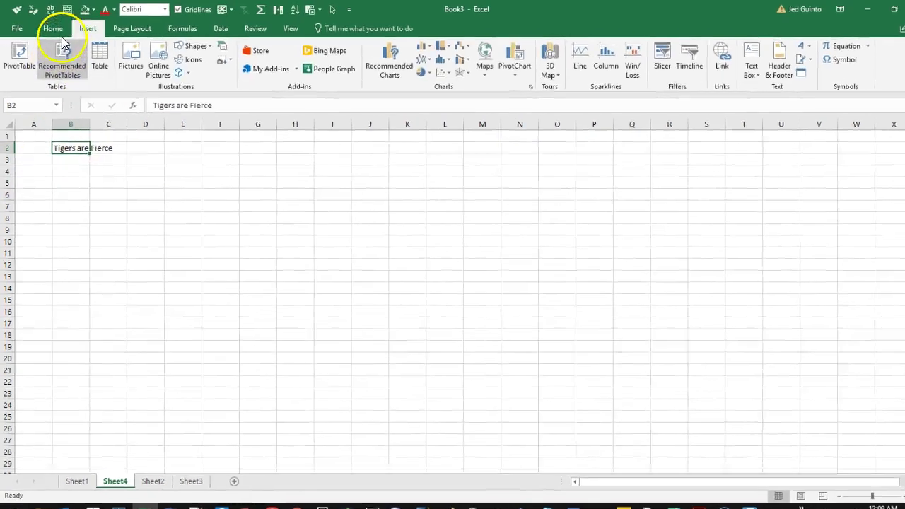
Set the B2 heading's font size to 26 pt
left_click(51, 26)
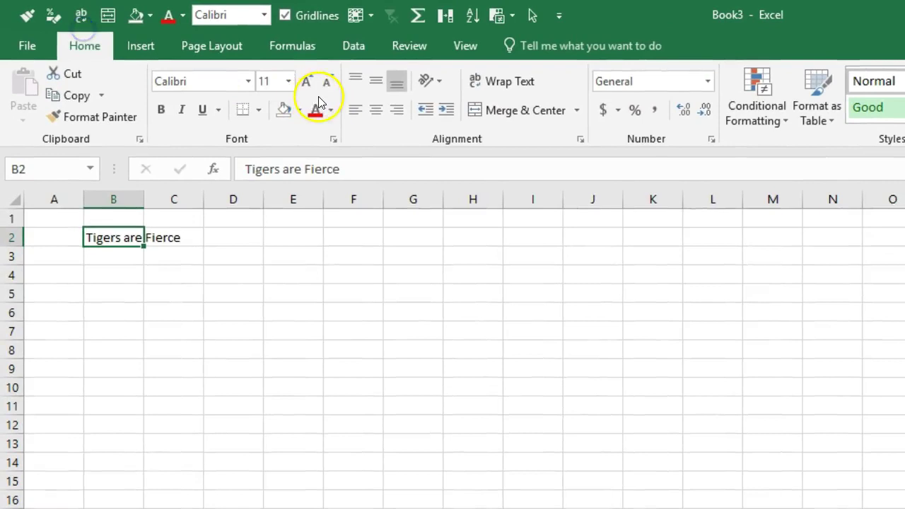
left_click(289, 80)
left_click(269, 264)
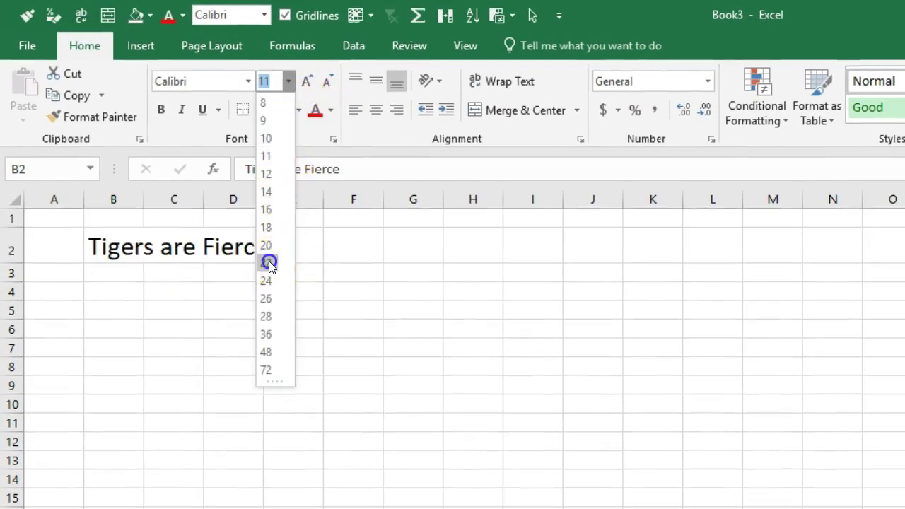
left_click(288, 81)
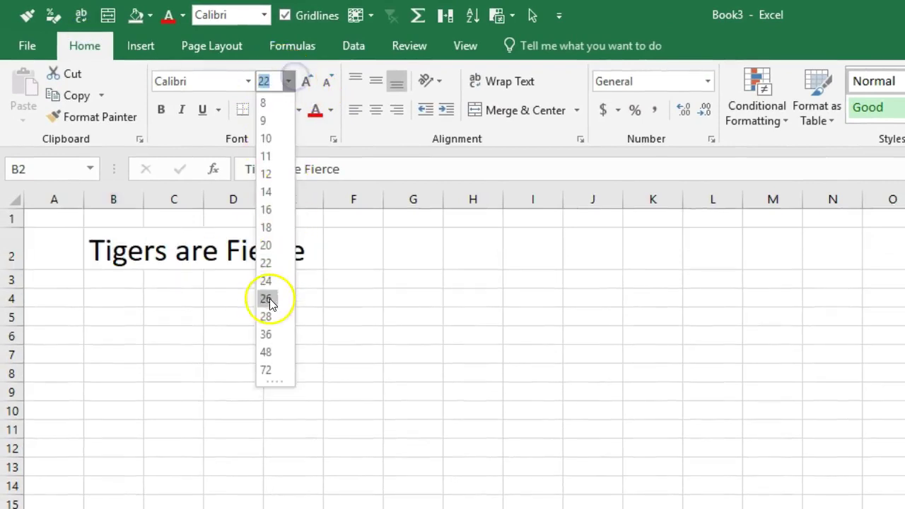
left_click(267, 298)
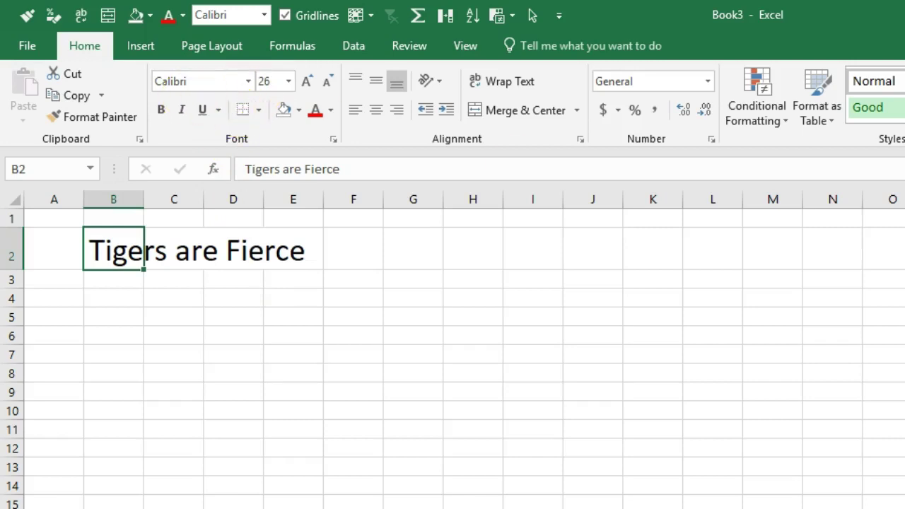
scroll(452, 351, "up", 5)
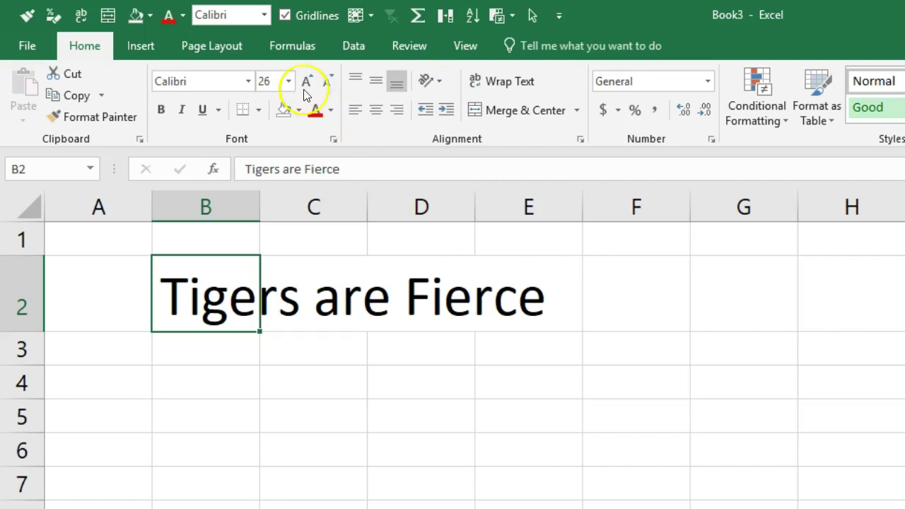
Make the heading AltonaSansCaps-Italic, blue and bold
left_click(248, 81)
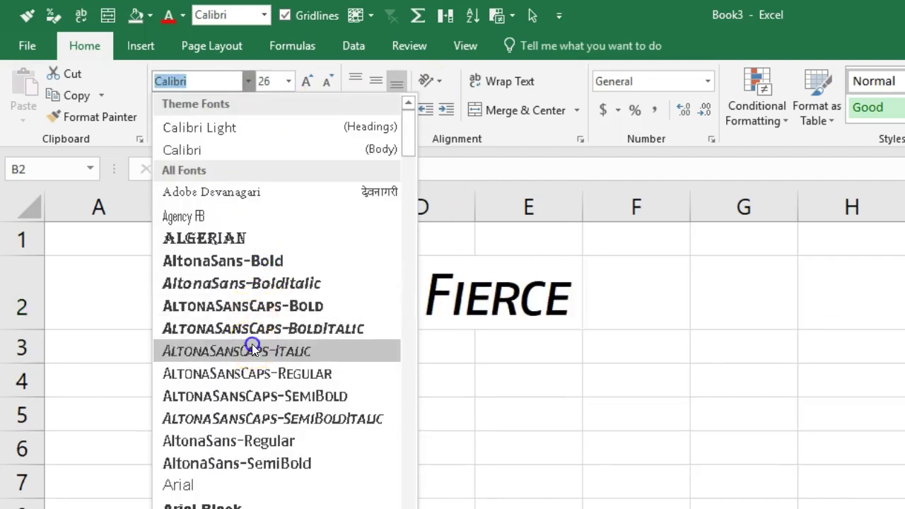
left_click(251, 345)
left_click(336, 111)
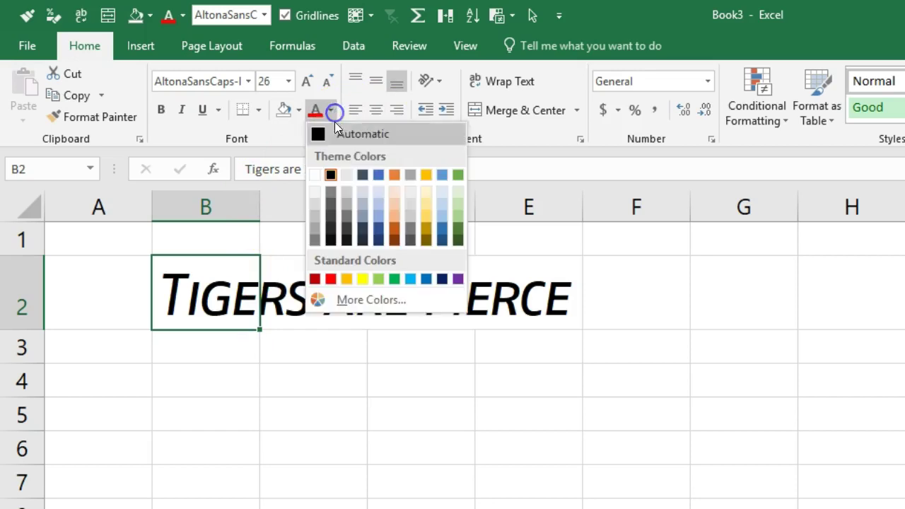
left_click(443, 233)
left_click(164, 108)
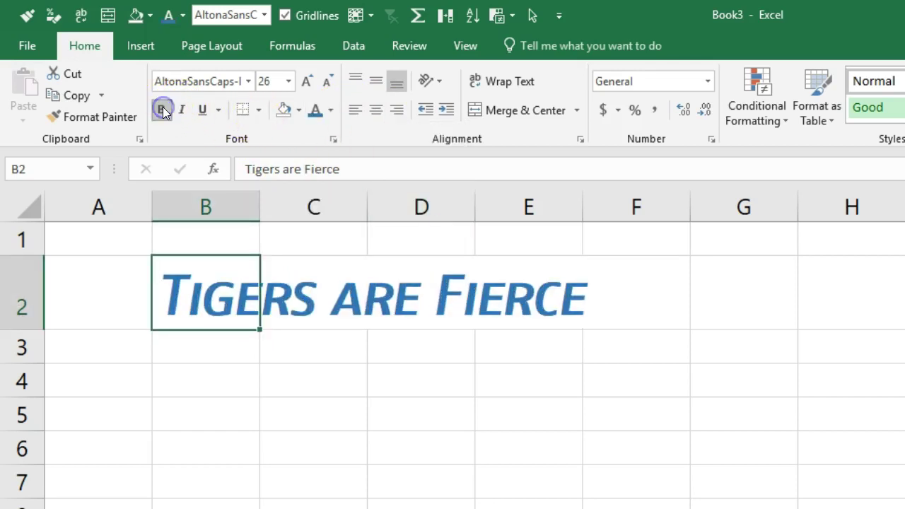
left_click(198, 415)
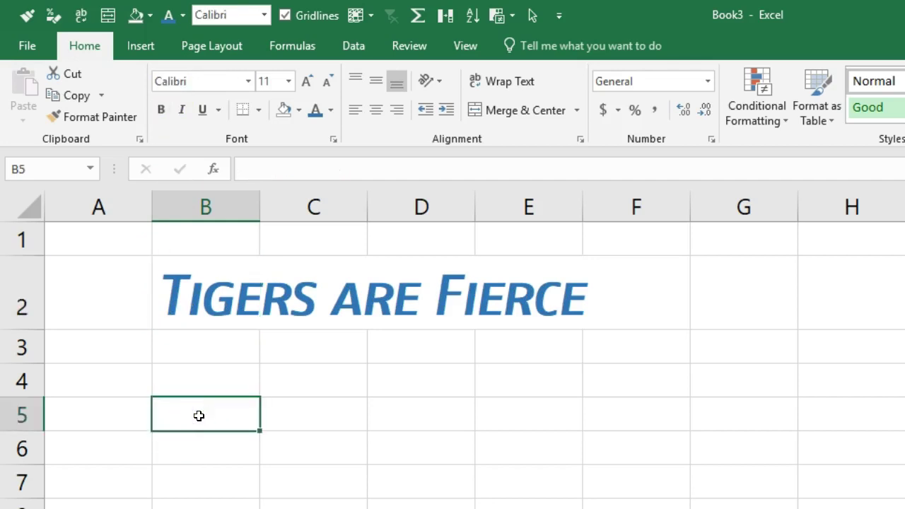
Insert blank columns ahead of column B so the heading moves to G2
left_click(239, 216)
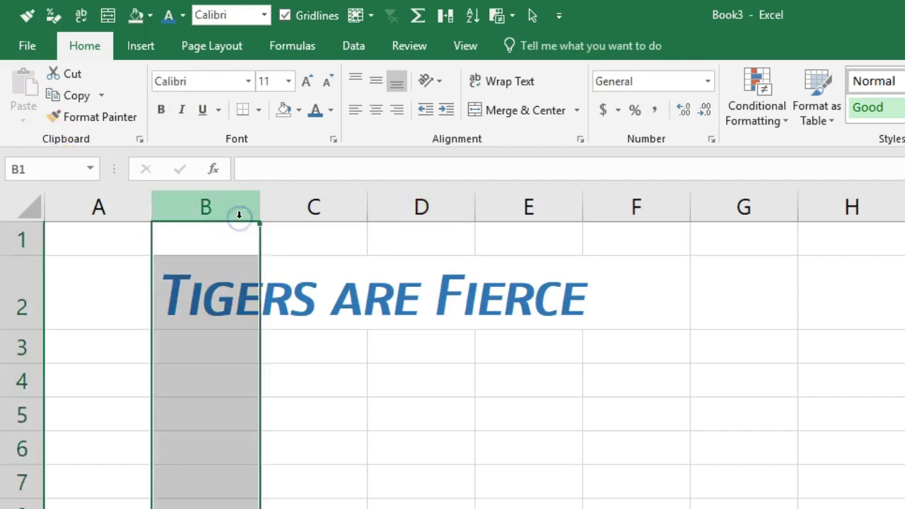
key("ctrl+alt+Tab")
key("ctrl+alt+Tab")
key("ctrl+alt+Tab")
key("ctrl+alt+Tab")
key("ctrl+alt+Tab")
key("ctrl+alt+Tab")
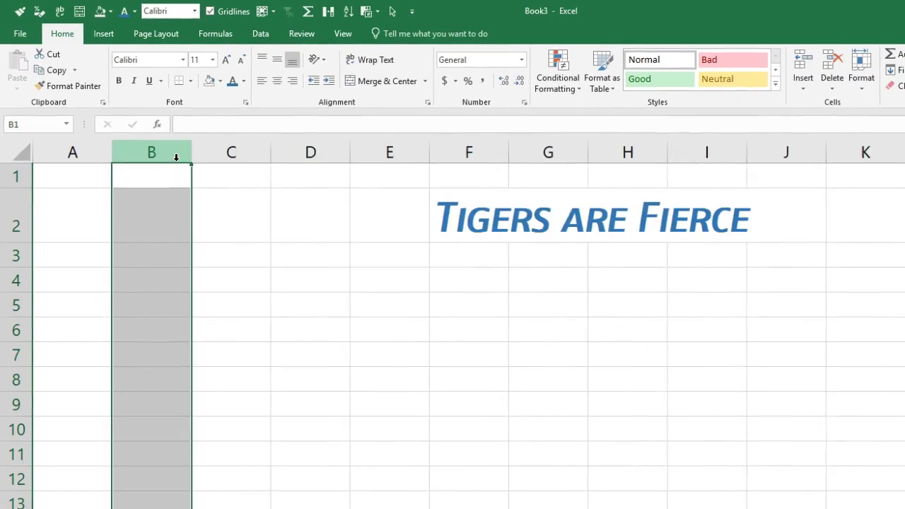
left_click(102, 36)
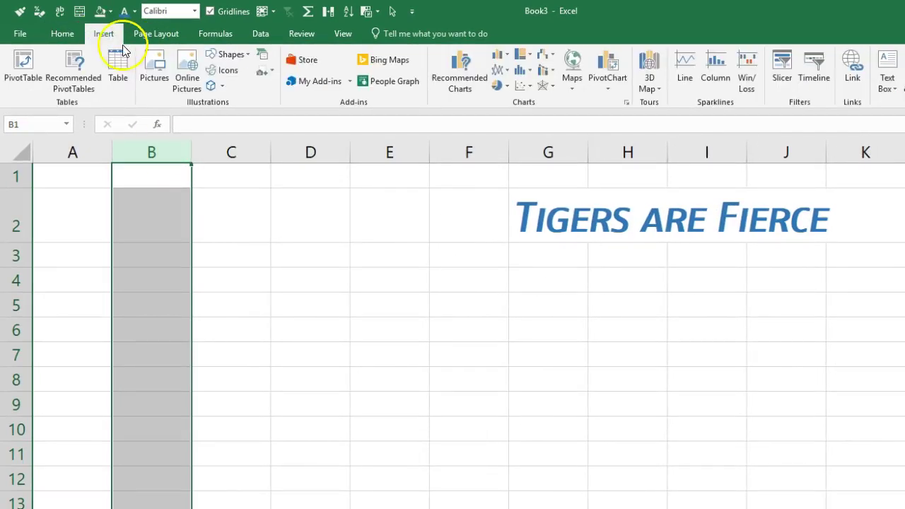
left_click(572, 283)
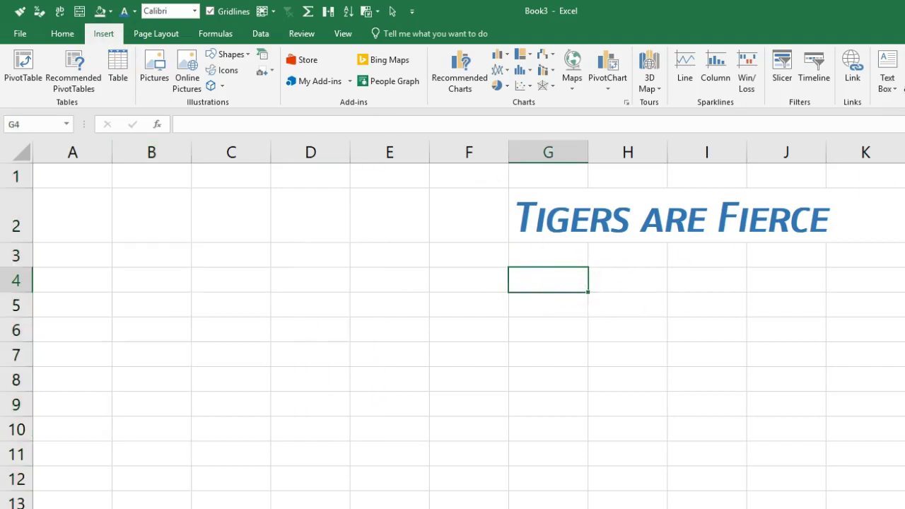
Insert an orange-outline WordArt reading 'Tigers are Fierce' and place it under the heading
left_click(782, 57)
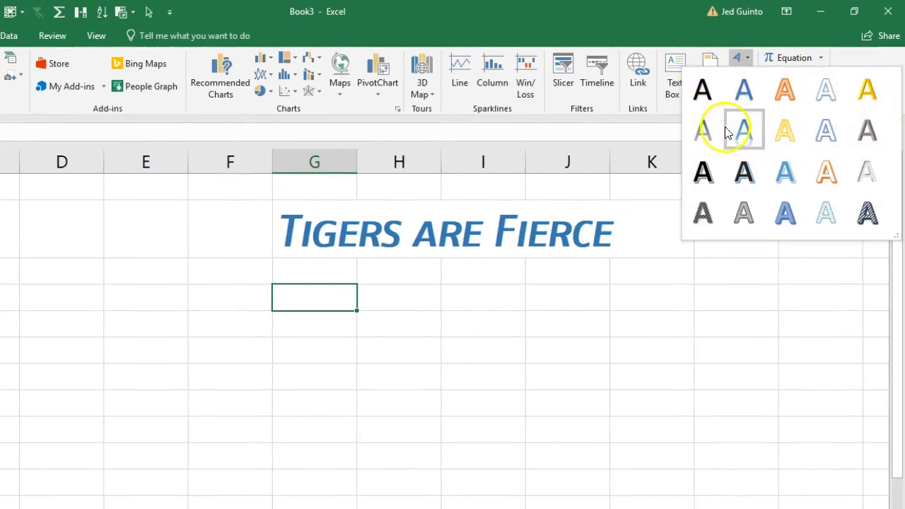
left_click(830, 172)
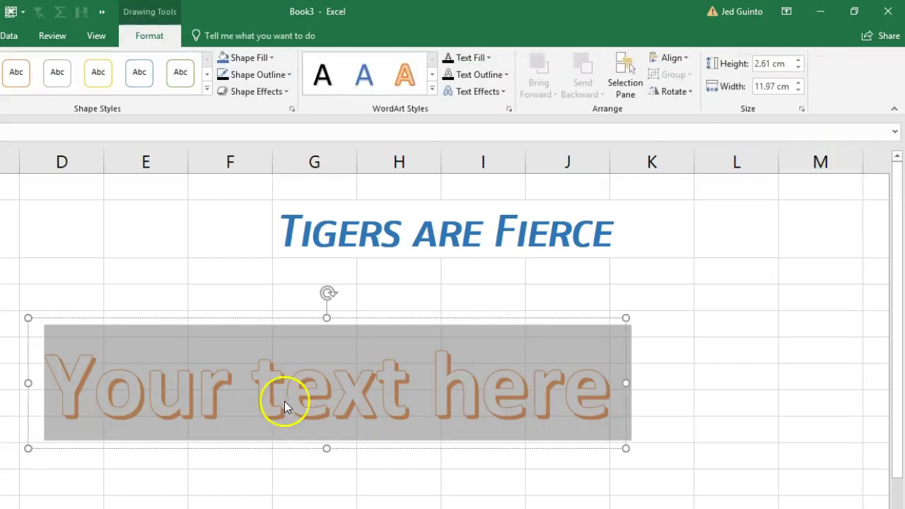
type("Tiger")
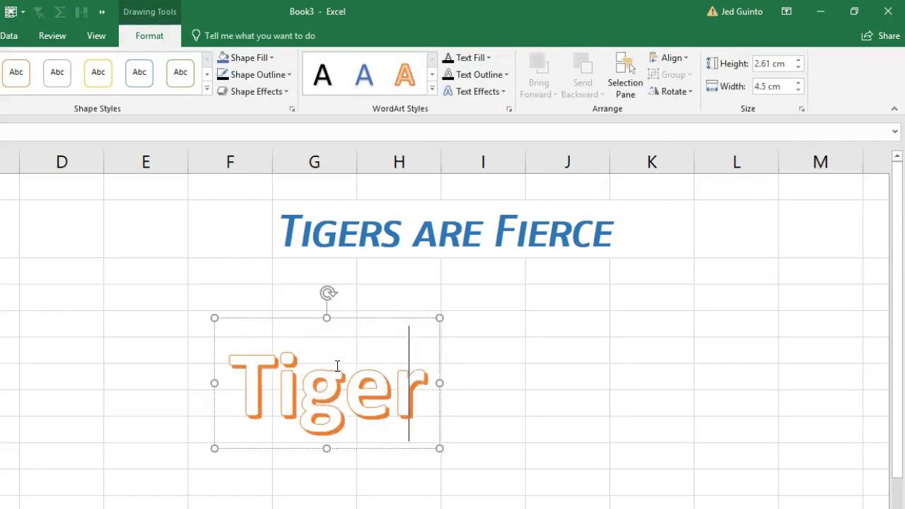
type("s are Fierce")
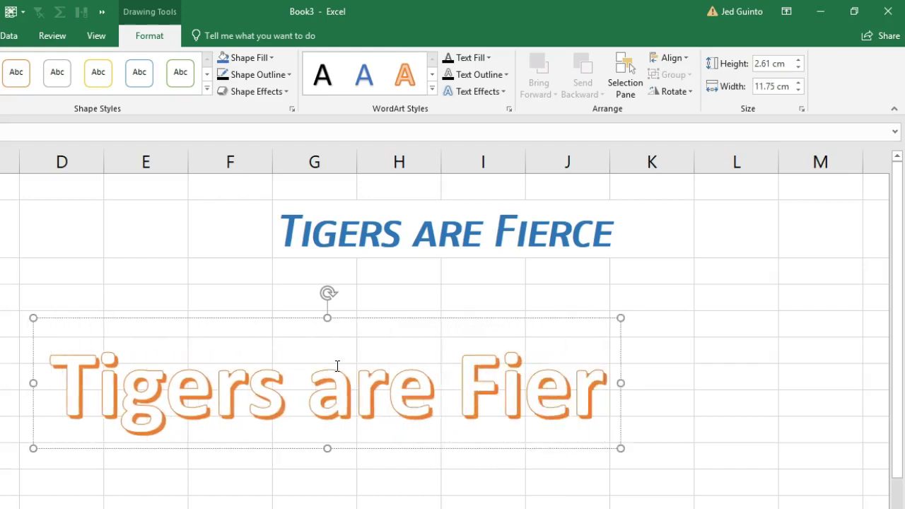
left_click_drag(284, 319, 498, 260)
left_click(485, 455)
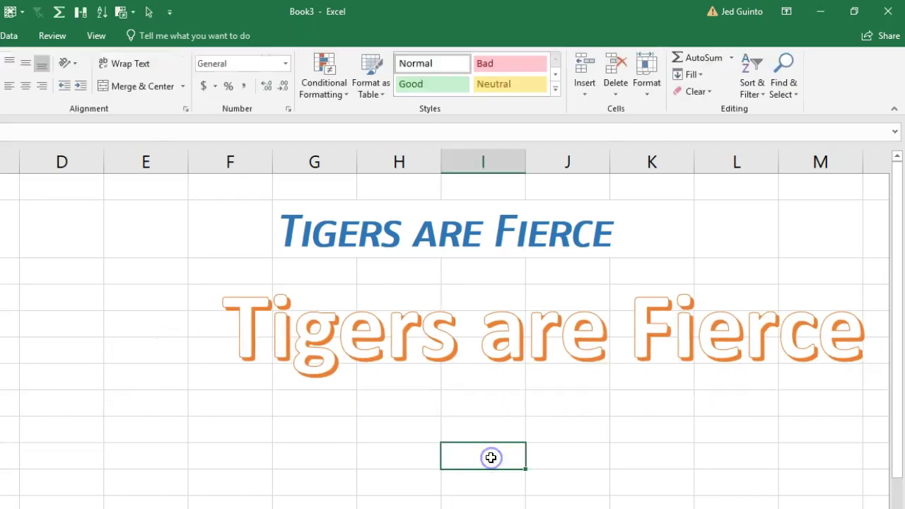
left_click(478, 353)
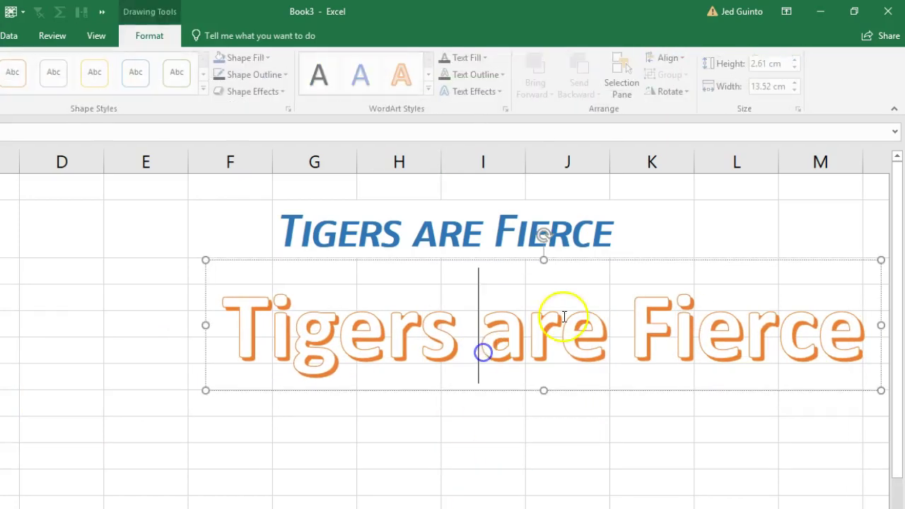
left_click(579, 254)
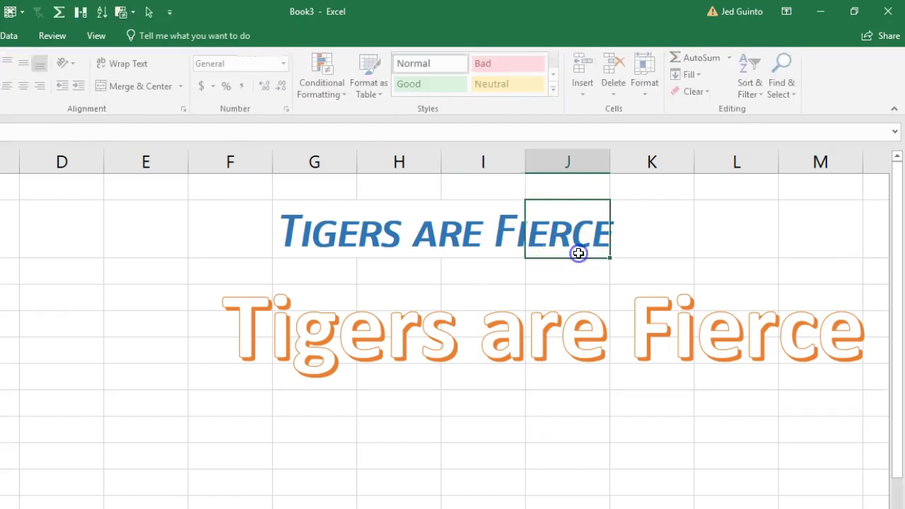
left_click(558, 295)
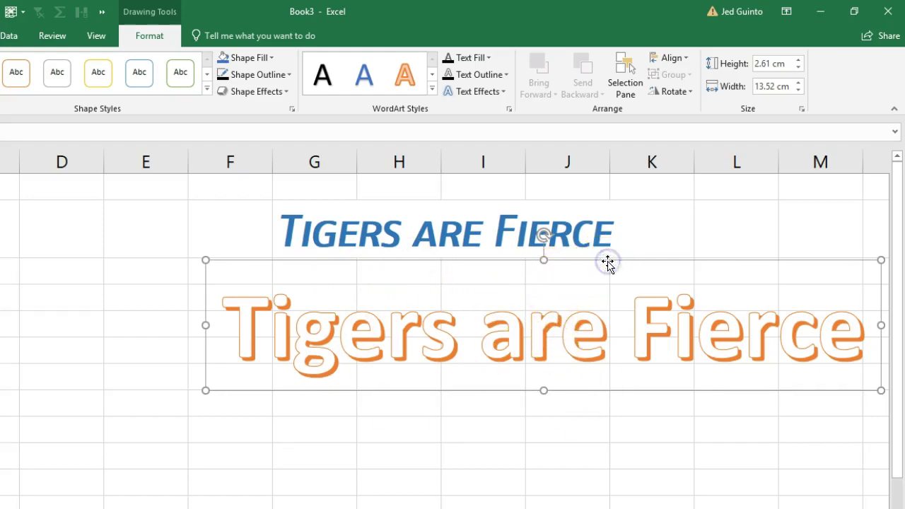
left_click(481, 460)
left_click(524, 326)
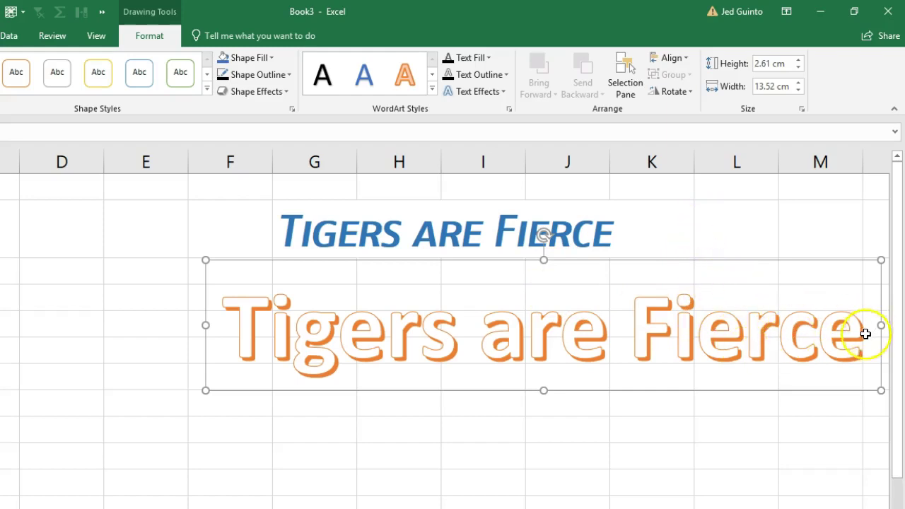
Apply a thin blue-outline shape style to the WordArt box
left_click_drag(857, 338, 347, 318)
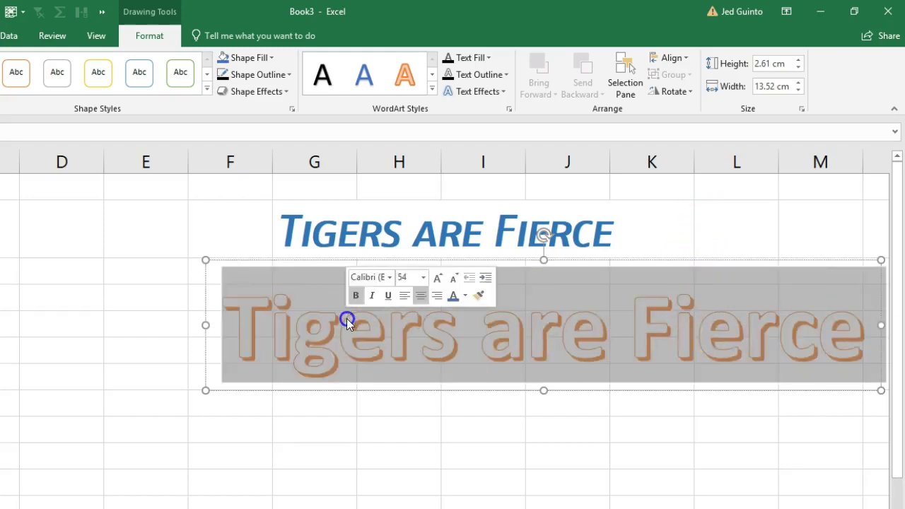
left_click(703, 262)
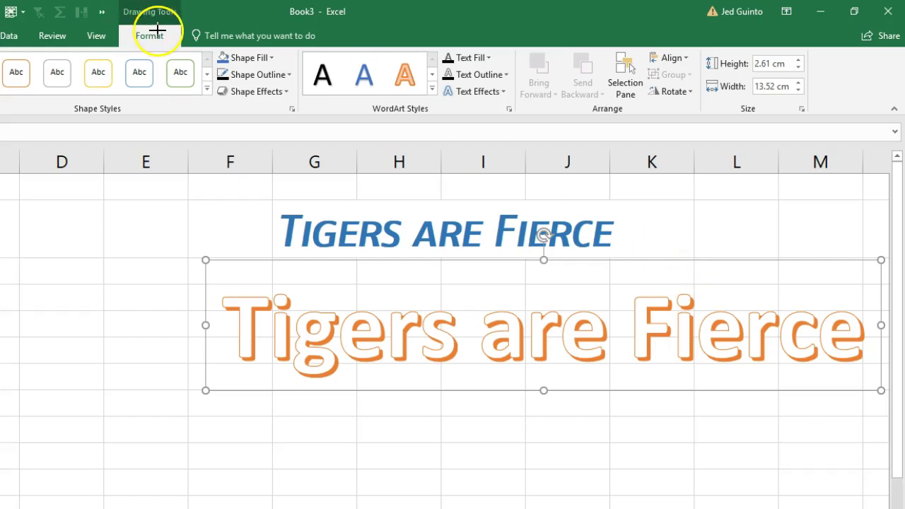
left_click_drag(98, 23, 193, 39)
key("Escape")
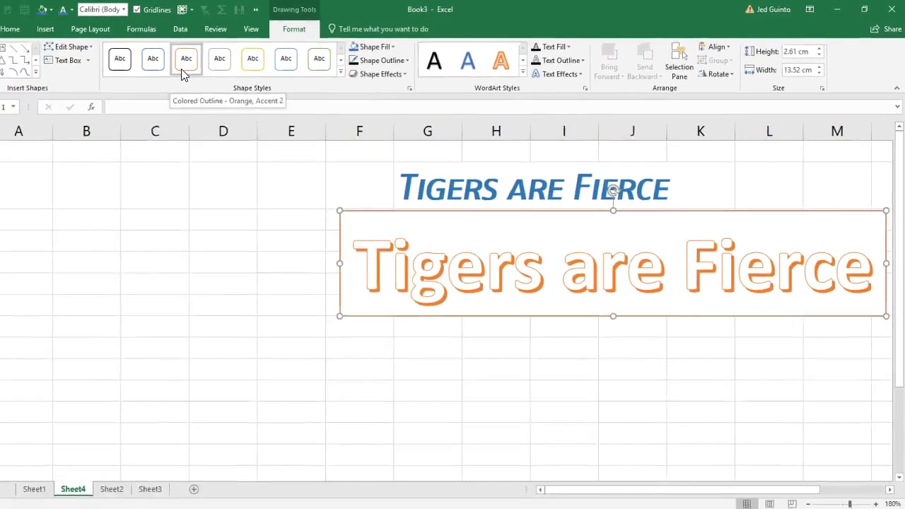
left_click(154, 59)
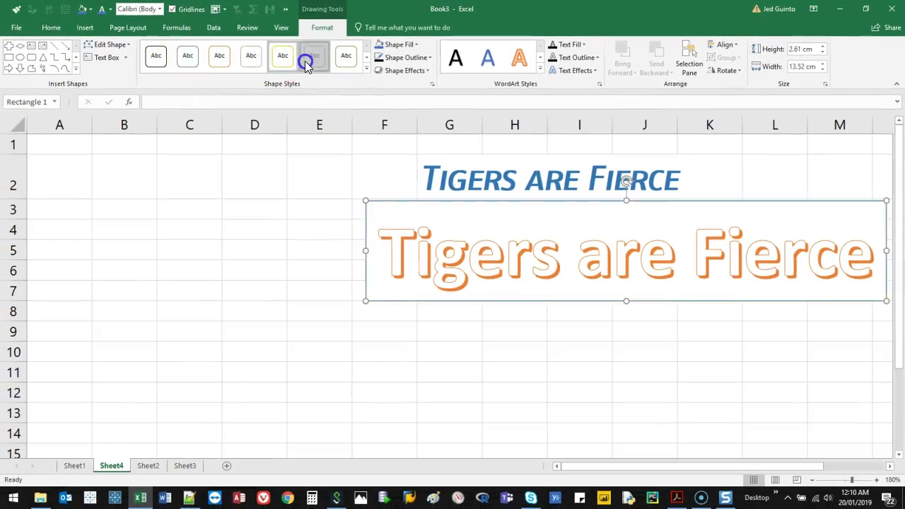
Apply a plain outlined shape style and a light green fill to the WordArt box
left_click(305, 63)
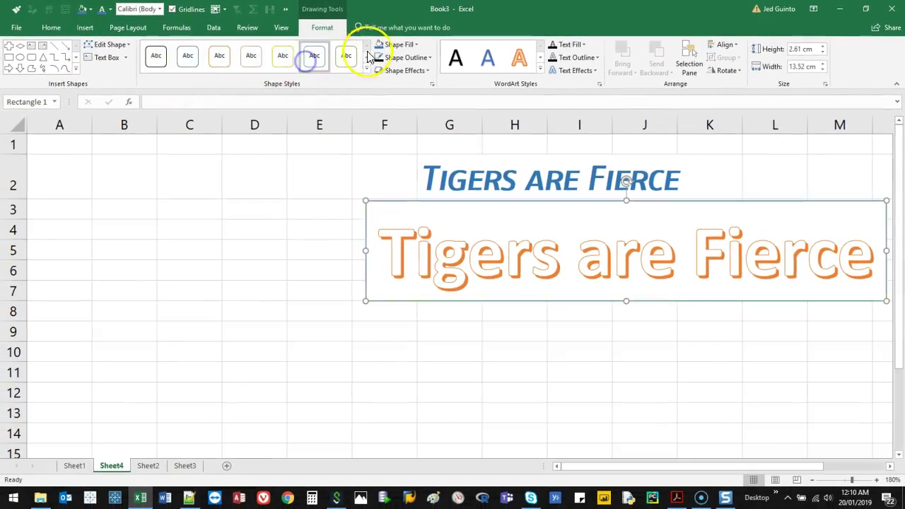
left_click(393, 43)
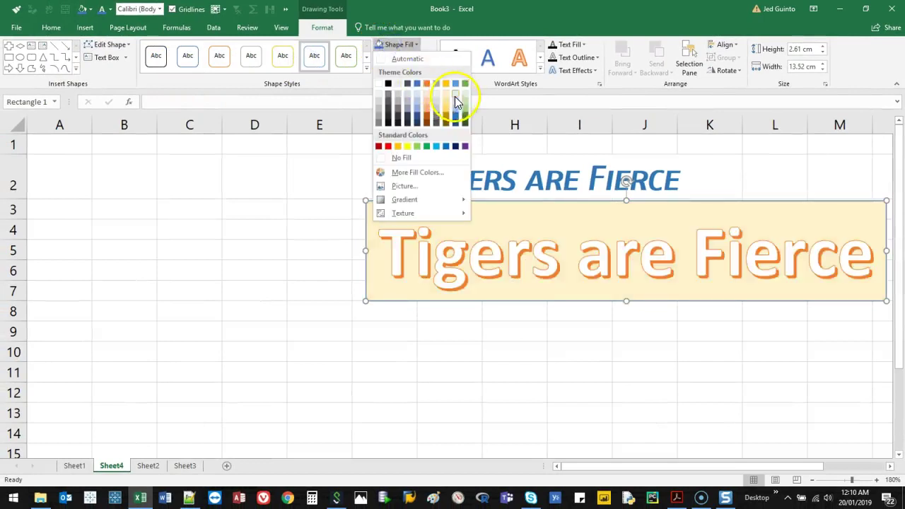
left_click(464, 108)
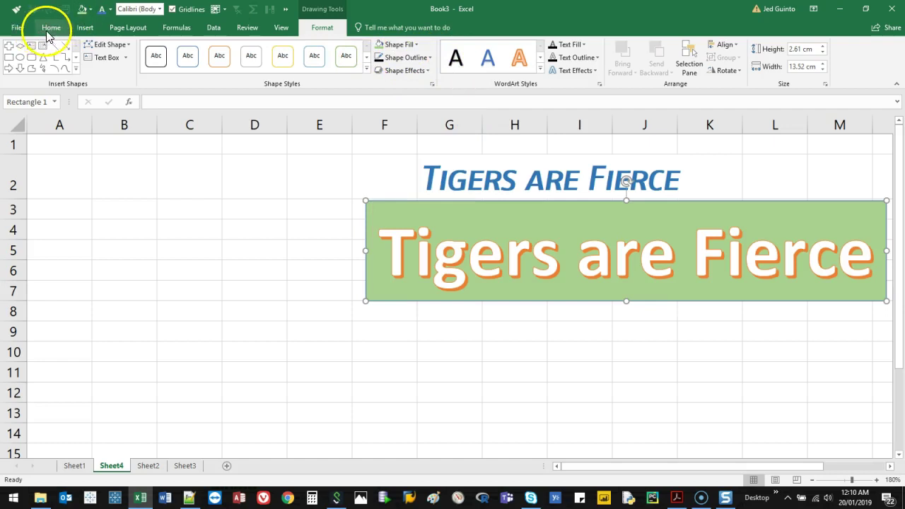
Look through the font list and shape effects without applying any change
left_click(47, 29)
left_click(150, 49)
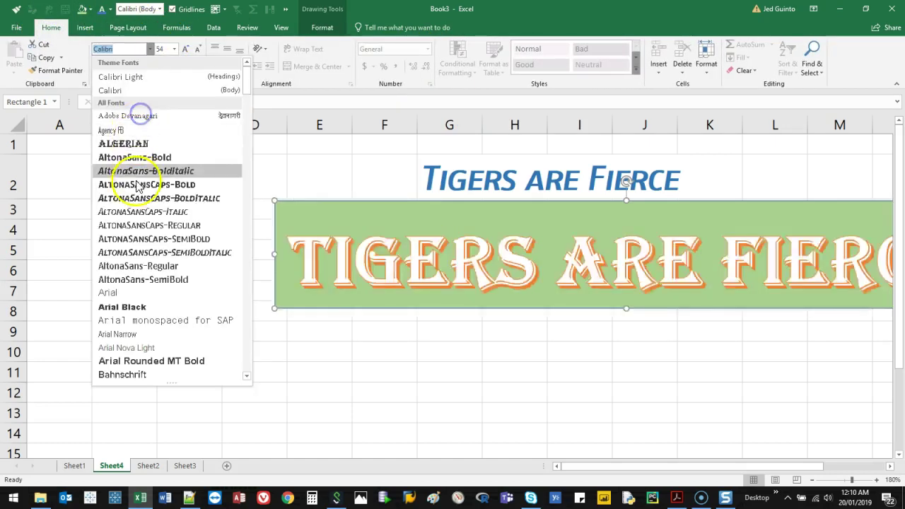
left_click(152, 49)
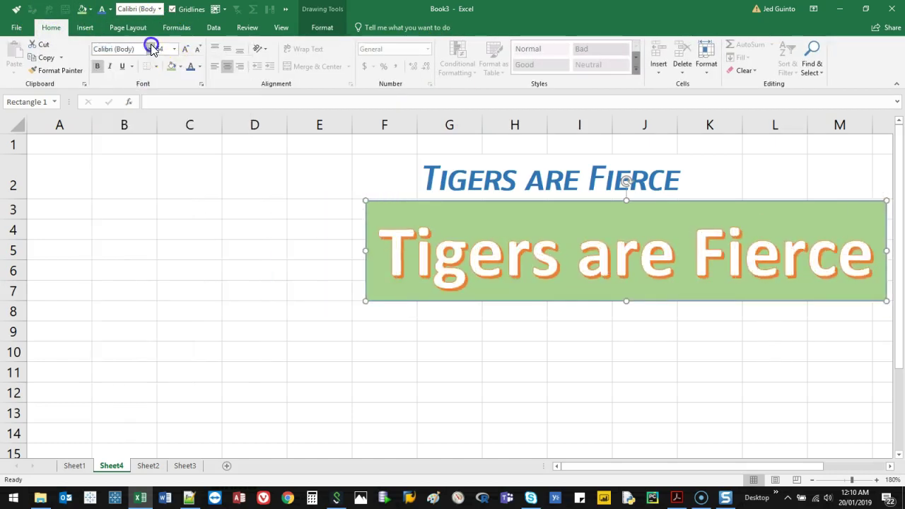
left_click(309, 27)
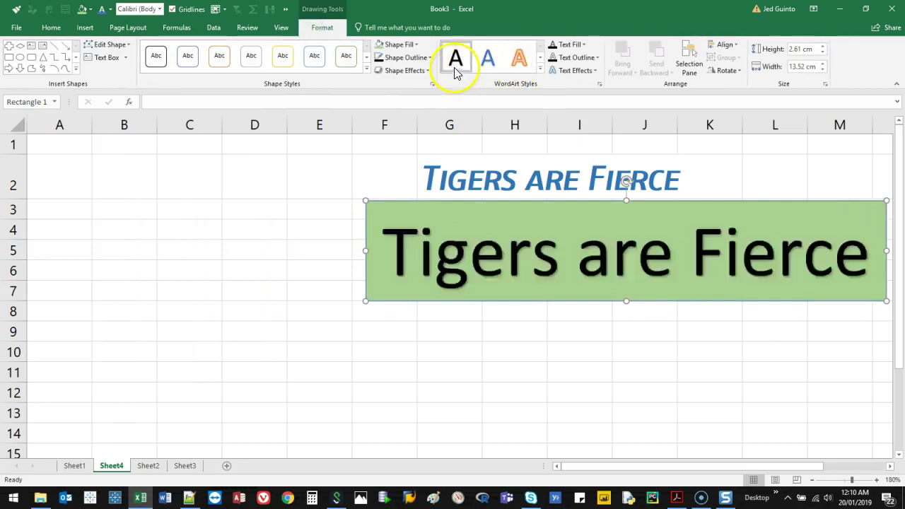
left_click(411, 70)
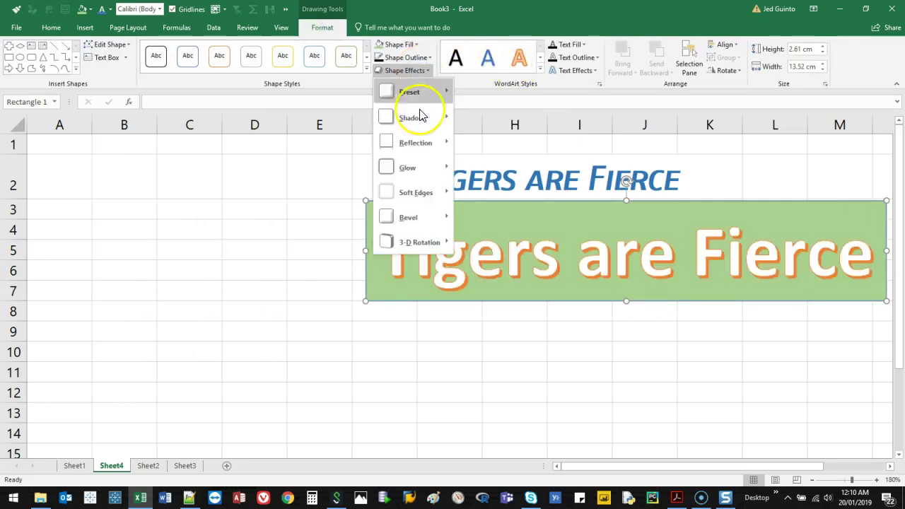
mouse_move(420, 141)
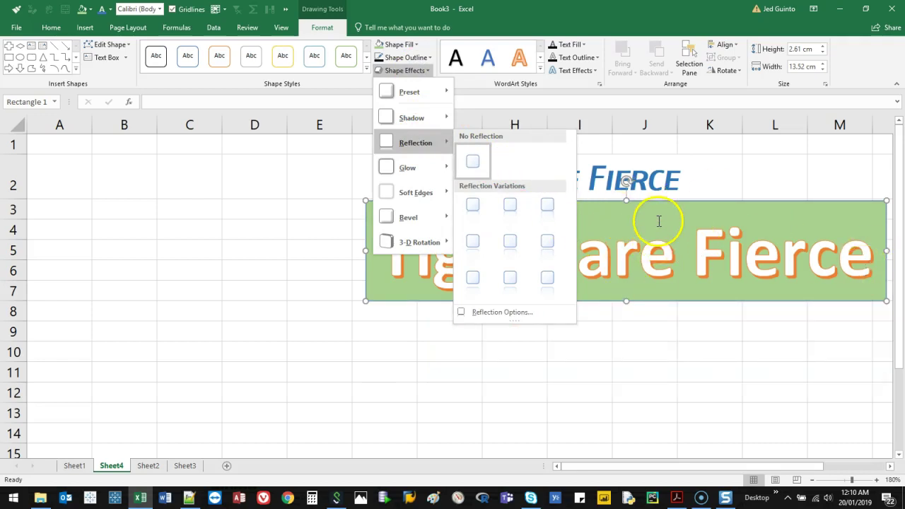
left_click(343, 155)
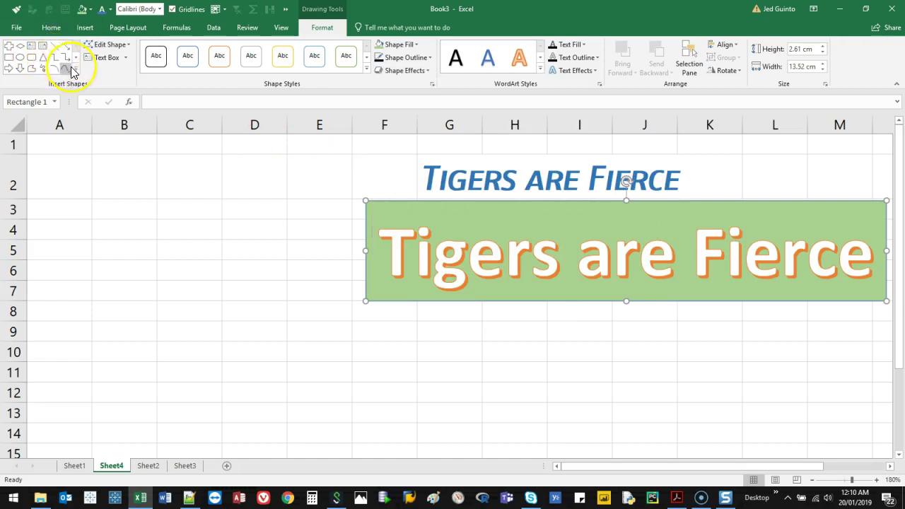
Undo an accidentally drawn rounded square, then change the green box to a rounded rectangle
left_click(30, 61)
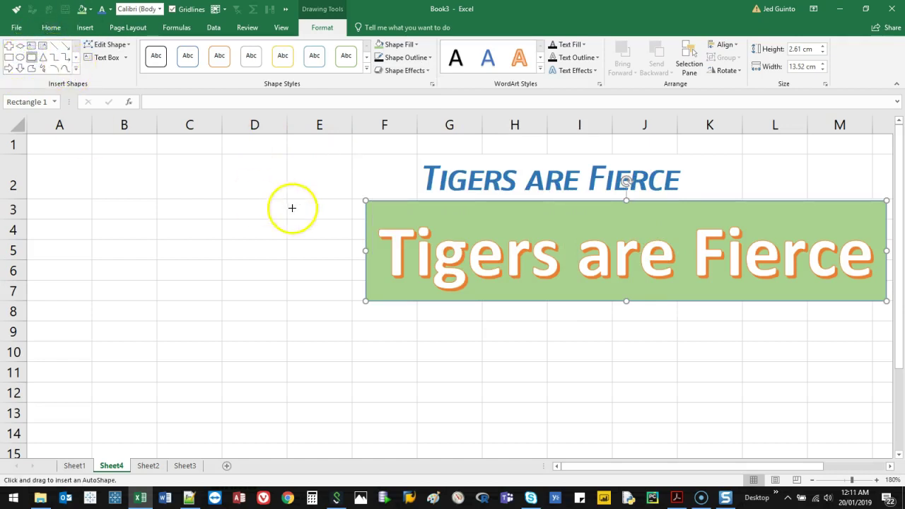
left_click(443, 249)
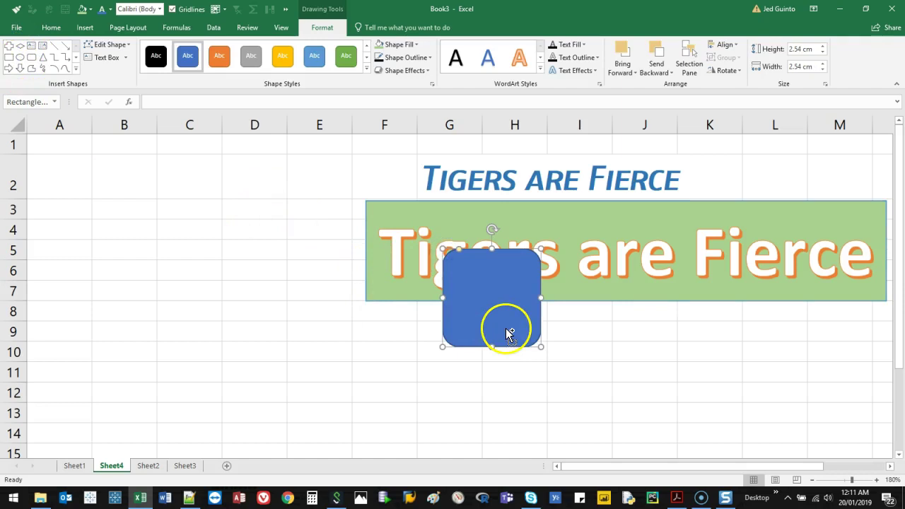
key("ctrl+z")
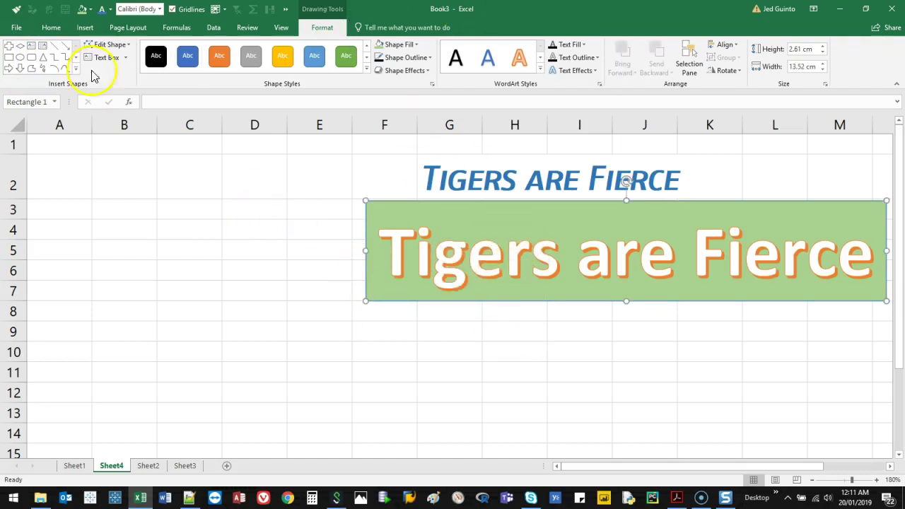
left_click(109, 45)
left_click(124, 59)
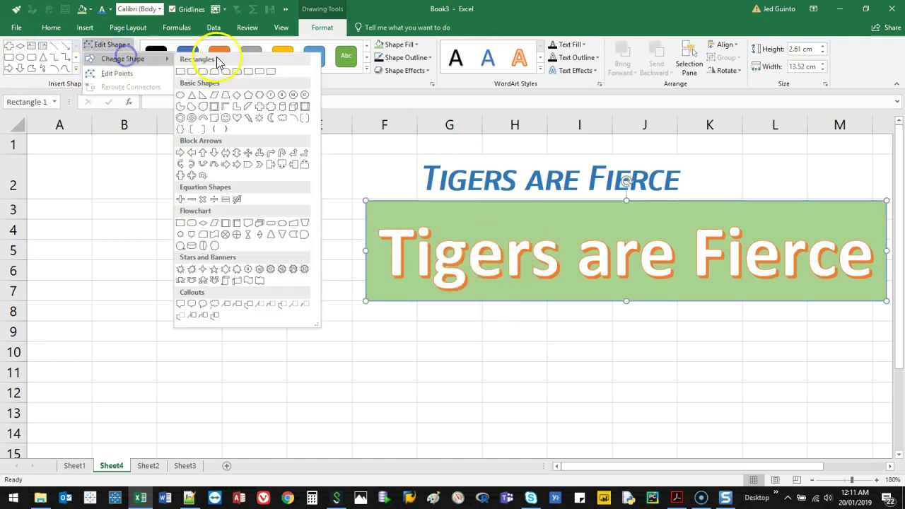
left_click(194, 72)
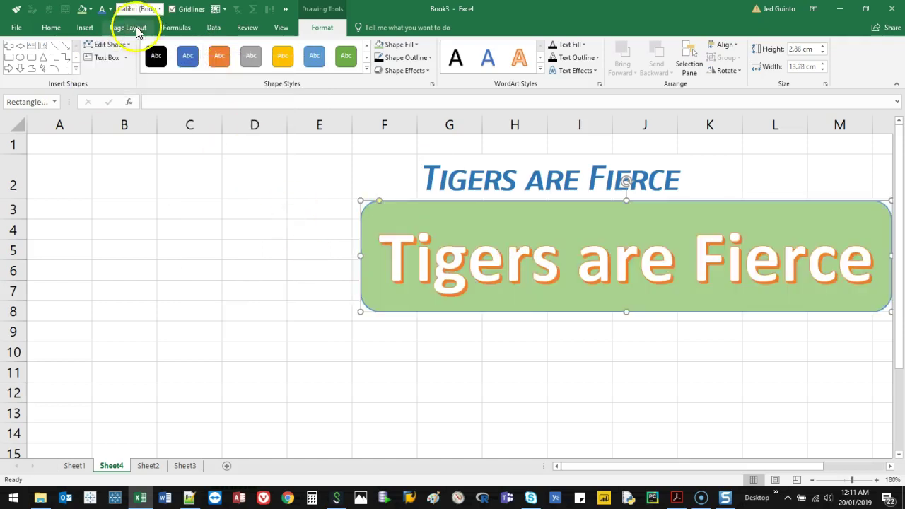
Try a snipped-corner rectangle, revert to the rounded rectangle, and deselect the box
left_click(110, 46)
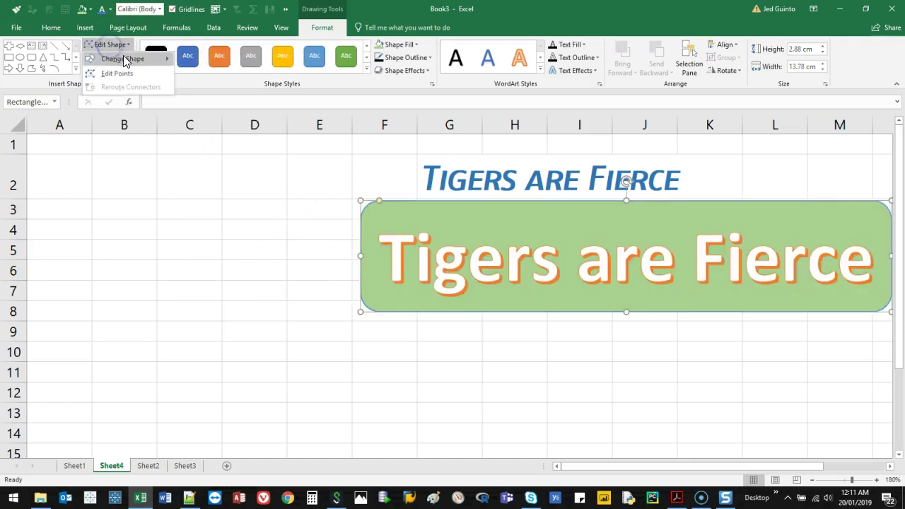
left_click(123, 58)
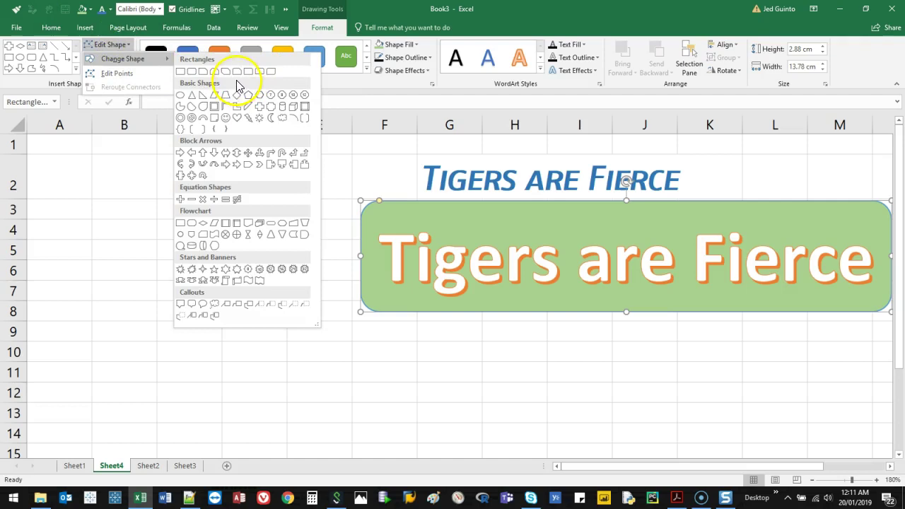
left_click(225, 72)
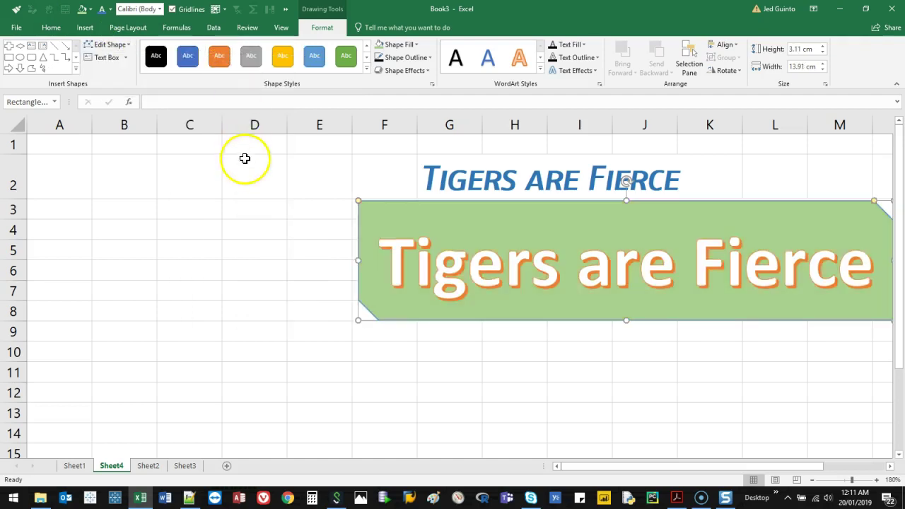
left_click(107, 45)
mouse_move(118, 60)
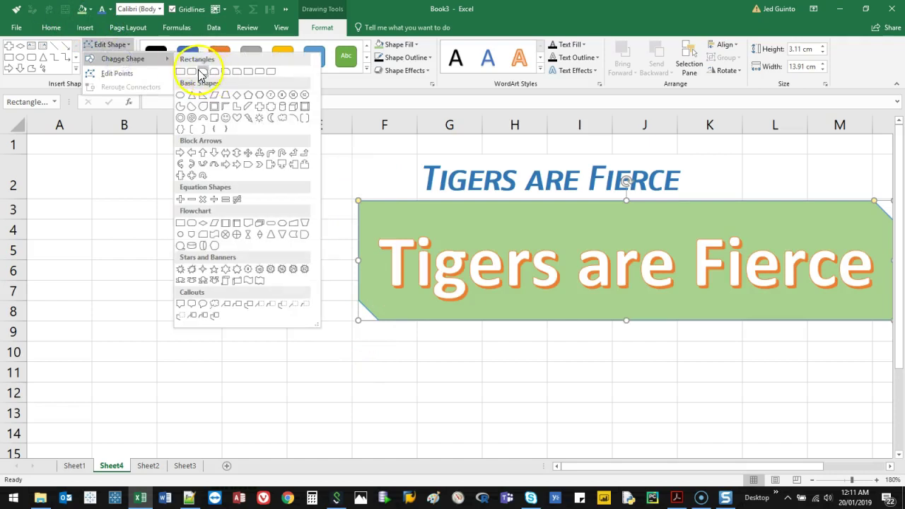
left_click(192, 69)
left_click(274, 225)
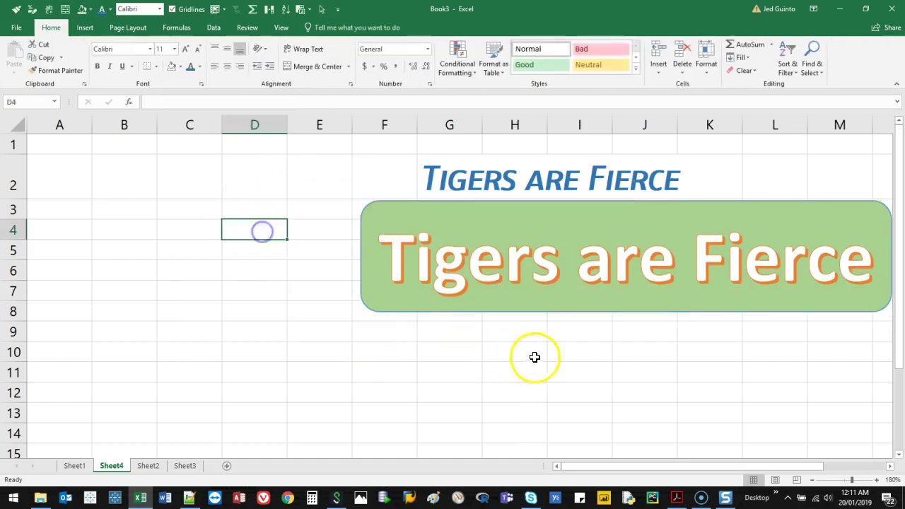
Widen the green rounded box to 14.39 cm wide by 2.88 cm high
left_click_drag(626, 468, 628, 469)
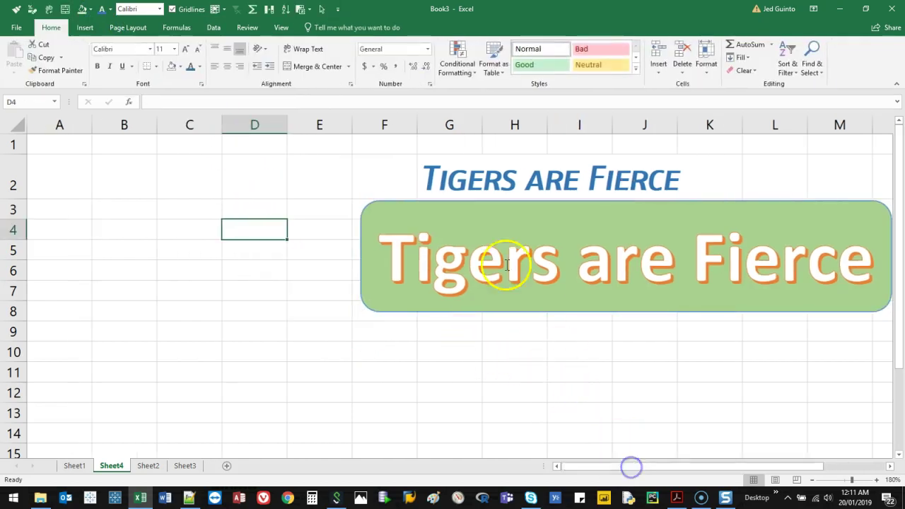
left_click(578, 209)
left_click(579, 210)
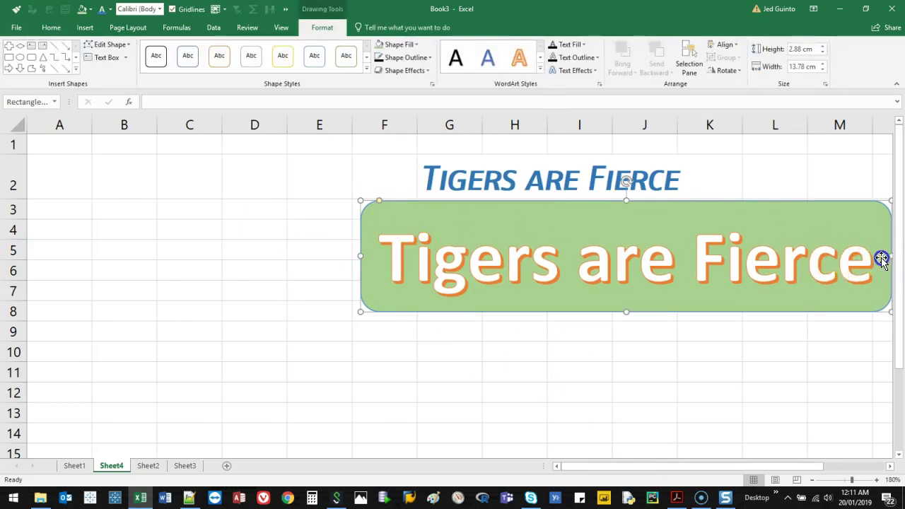
left_click_drag(893, 255, 851, 258)
left_click_drag(814, 469, 750, 469)
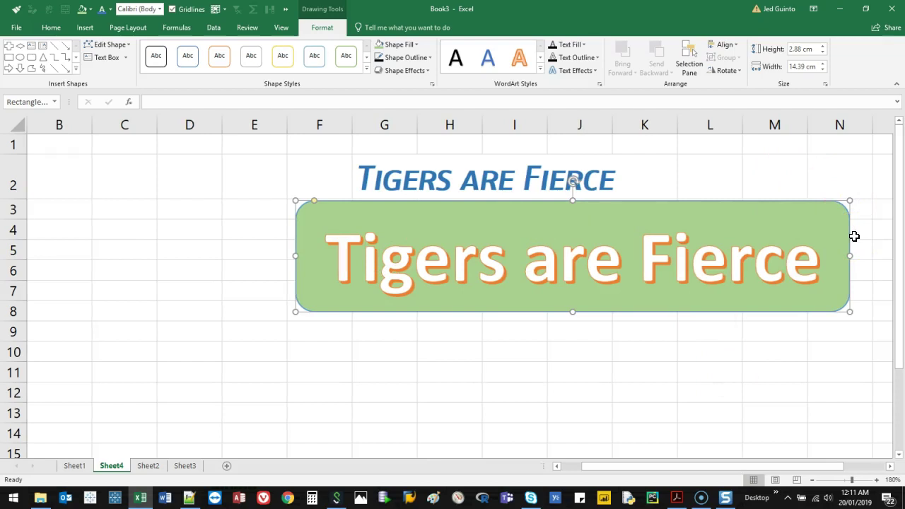
left_click(835, 203)
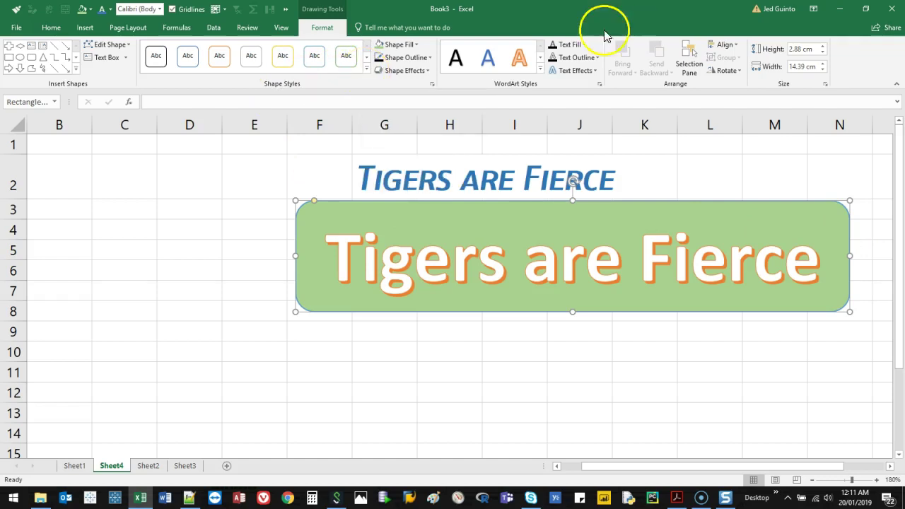
left_click(578, 71)
mouse_move(594, 94)
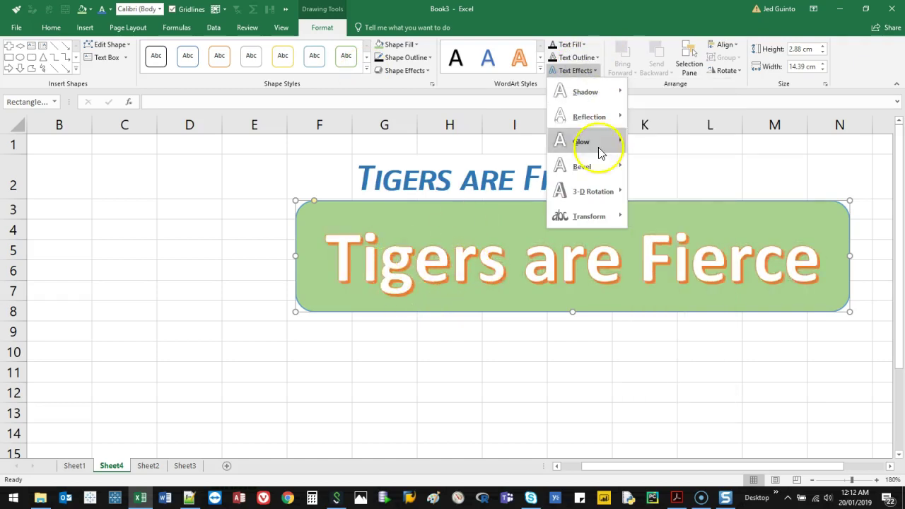
left_click(620, 90)
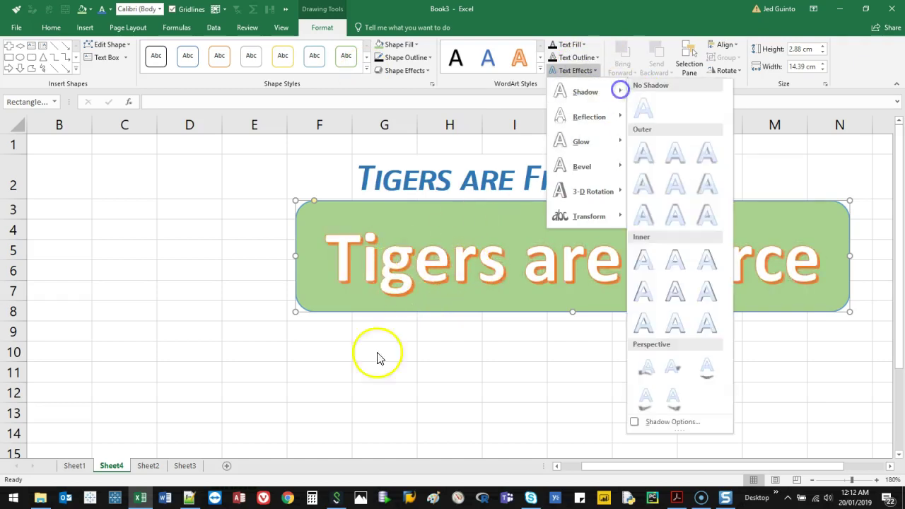
left_click(614, 141)
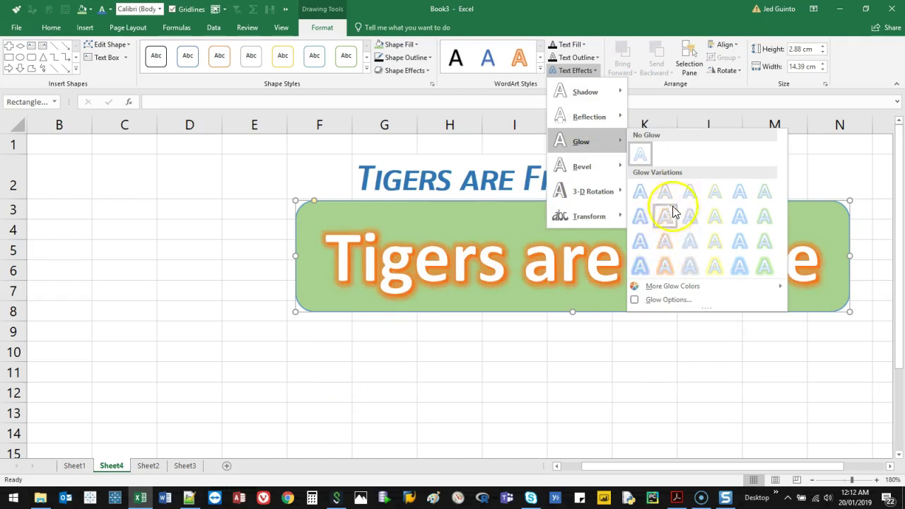
mouse_move(604, 117)
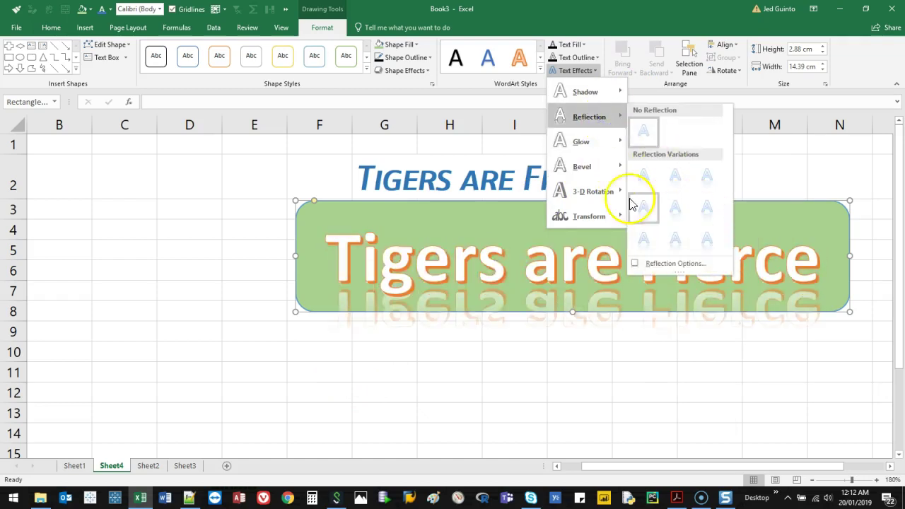
mouse_move(588, 92)
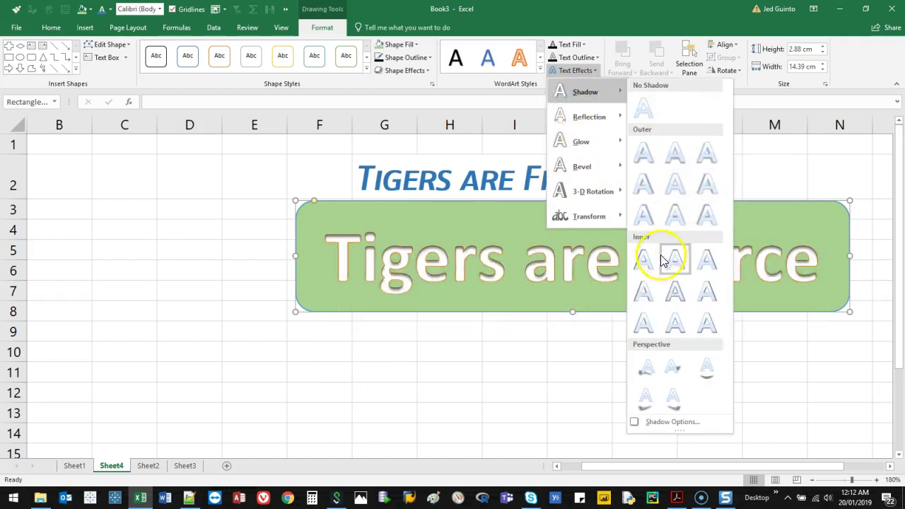
mouse_move(593, 191)
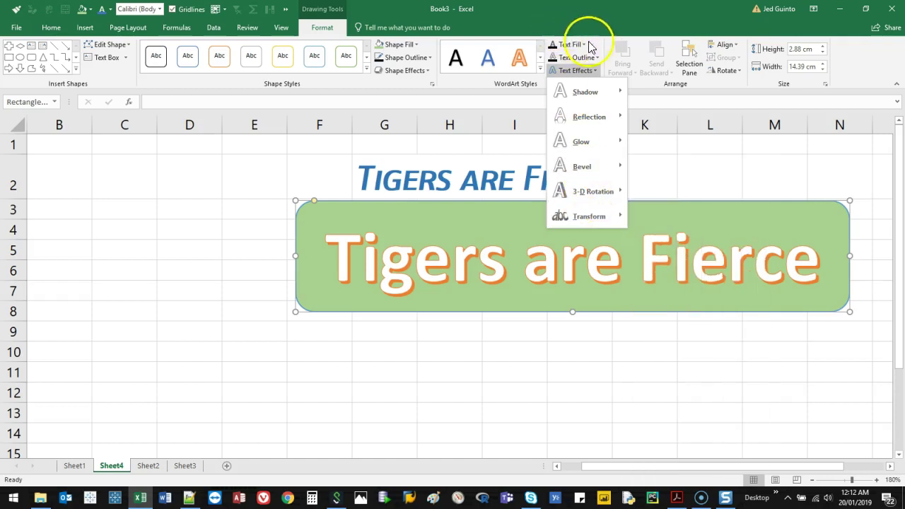
left_click(662, 25)
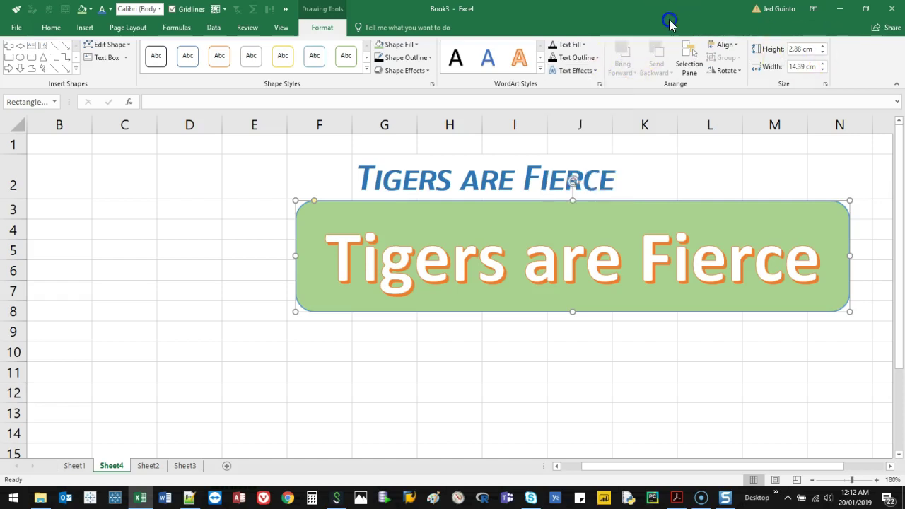